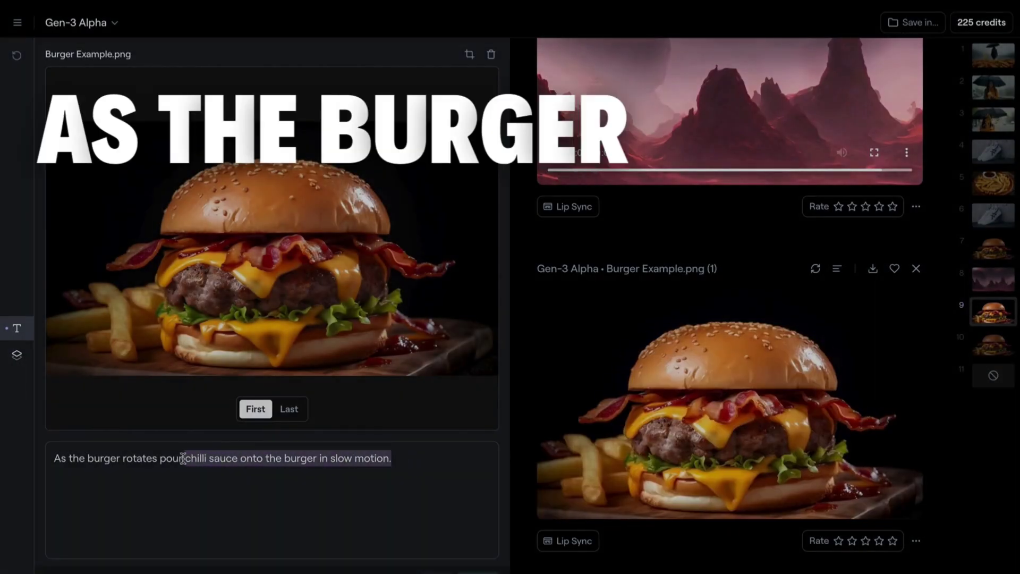
# - Select the whole chilli sauce prompt text on the Gen-3 Alpha landing page
pyautogui.moveTo(179, 458); pyautogui.dragTo(55, 457)
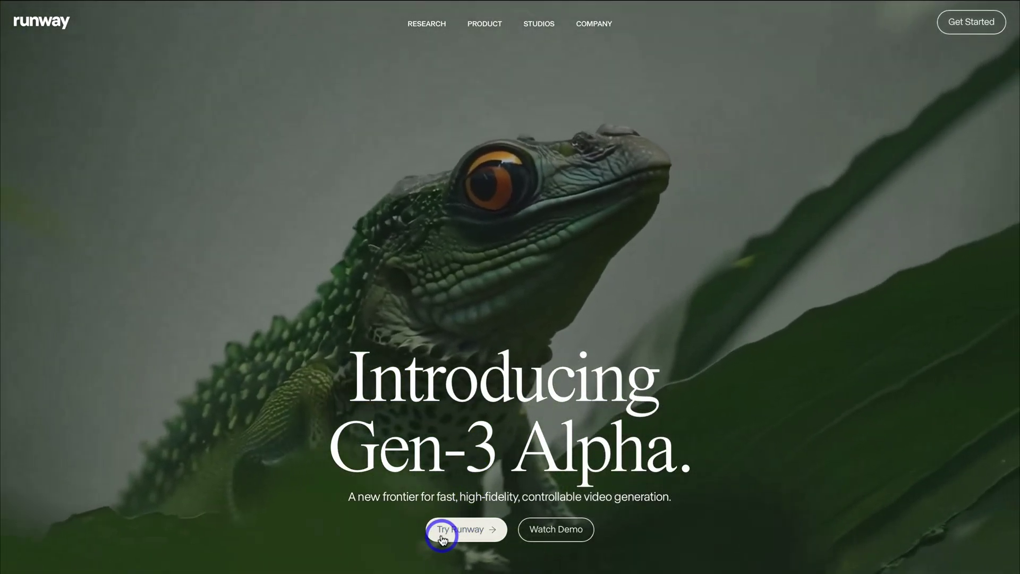
# - Start creating a Runway account from Try Runway to reach the Home dashboard
pyautogui.click(443, 529)
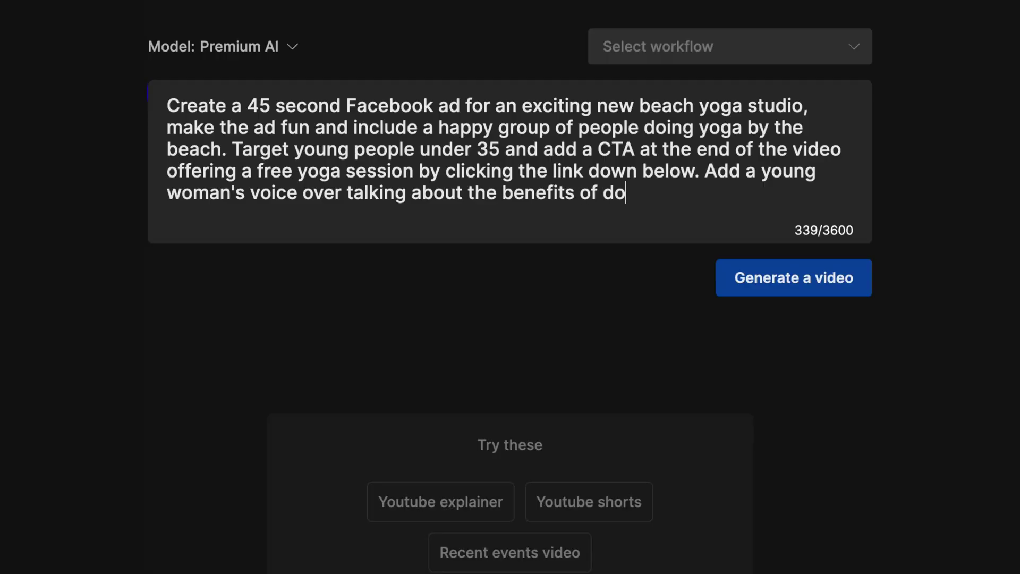
pyautogui.write('ing y')
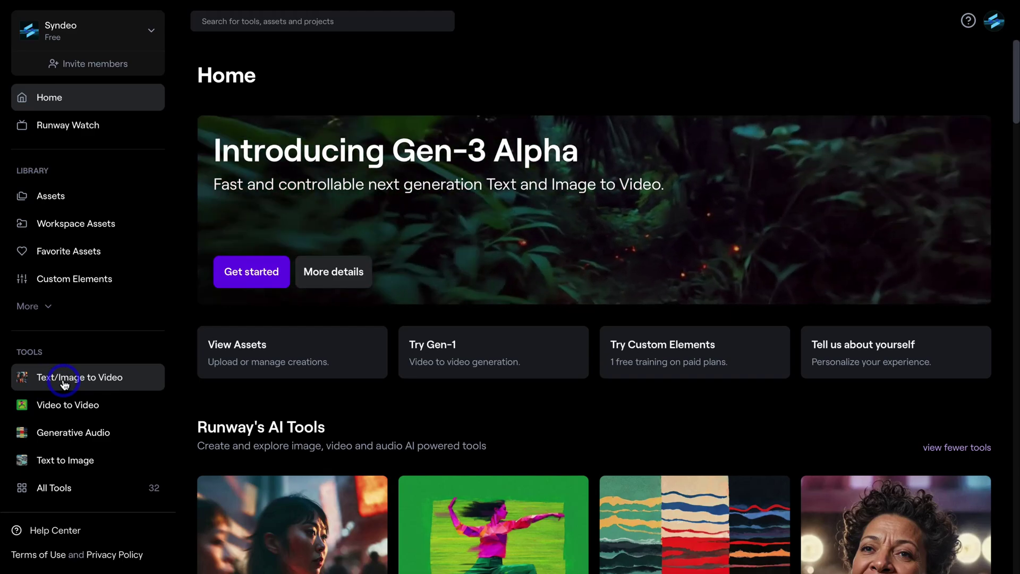
# - Open Text/Image to Video and show the video model list to choose Gen-3 Alpha
pyautogui.click(142, 383)
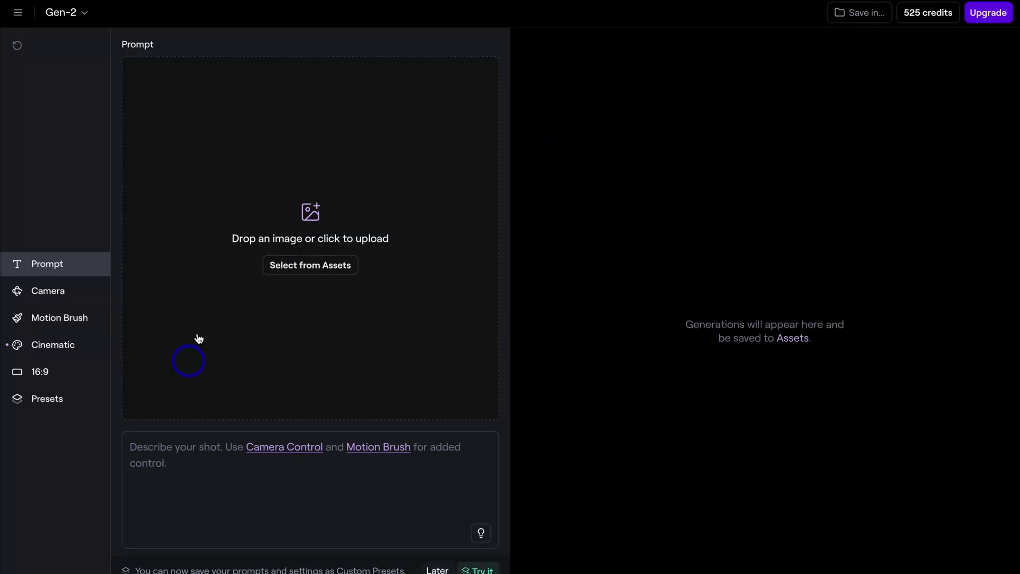
pyautogui.click(83, 13)
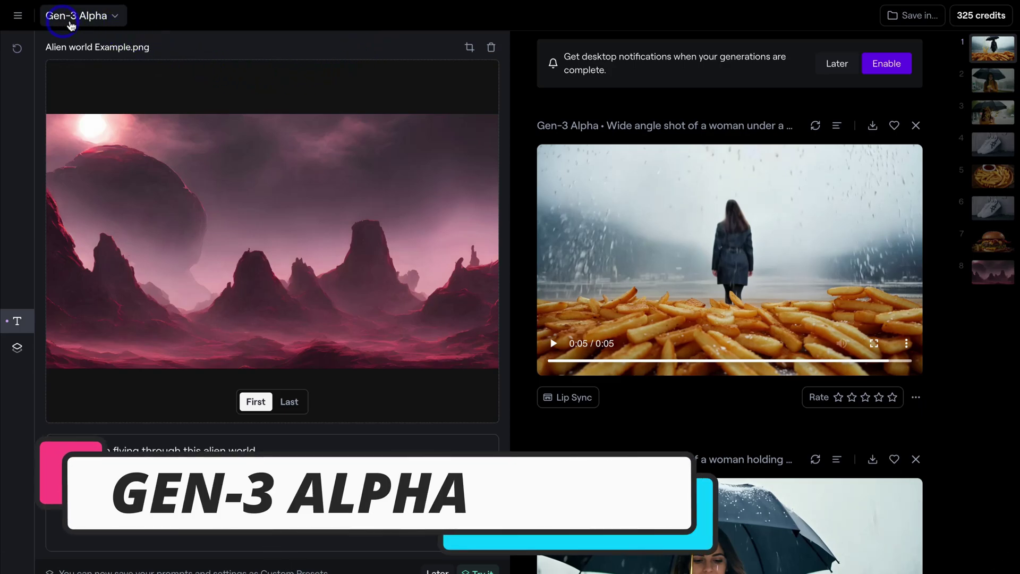
# - Keep Gen-3 Alpha selected in the video model dropdown
pyautogui.click(110, 19)
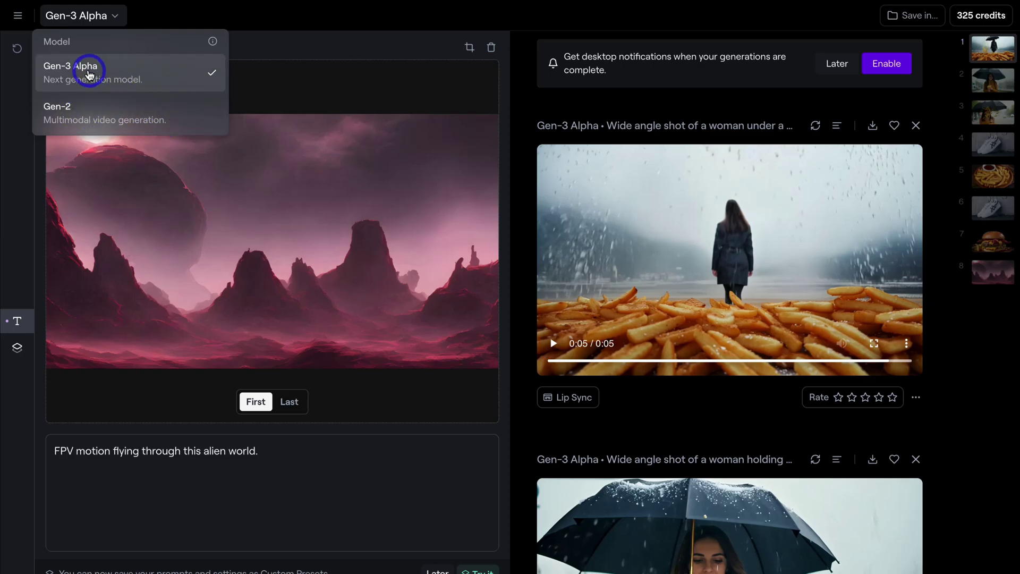
pyautogui.click(312, 43)
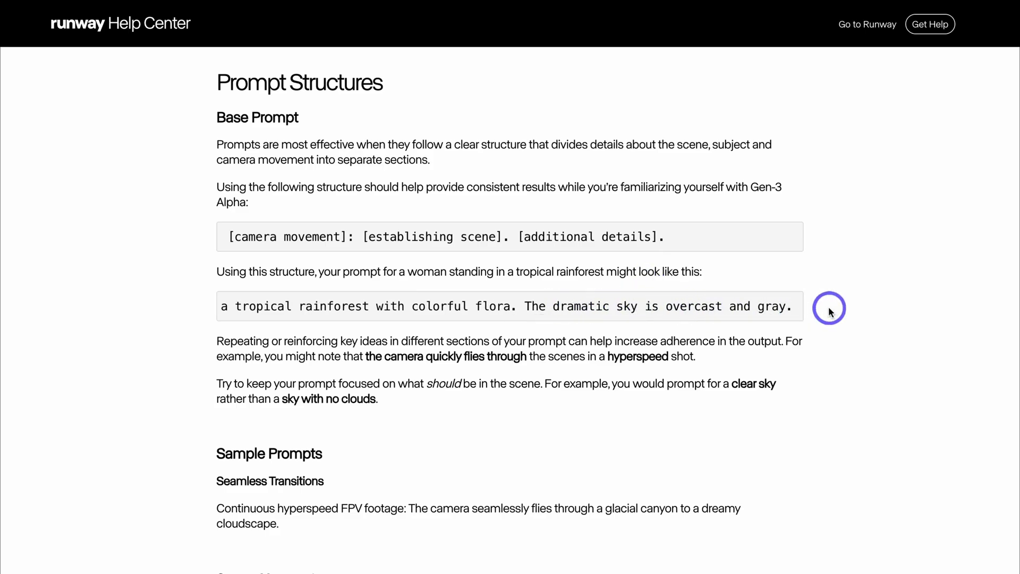
pyautogui.scroll(-3, 828, 310)
pyautogui.scroll(-4, 829, 310)
pyautogui.scroll(-2, 828, 309)
pyautogui.scroll(-2, 829, 309)
pyautogui.scroll(-3, 828, 310)
pyautogui.scroll(-1, 829, 310)
pyautogui.scroll(-3, 828, 309)
pyautogui.scroll(-2, 828, 310)
pyautogui.scroll(-3, 829, 310)
pyautogui.scroll(-3, 829, 310)
pyautogui.scroll(-2, 829, 310)
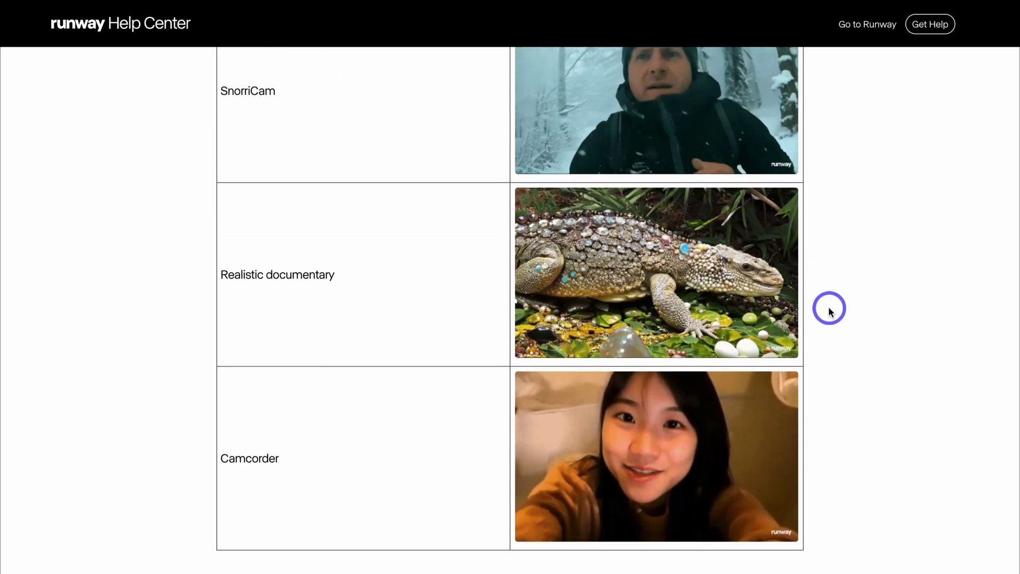
pyautogui.scroll(-2, 828, 310)
pyautogui.scroll(-3, 829, 310)
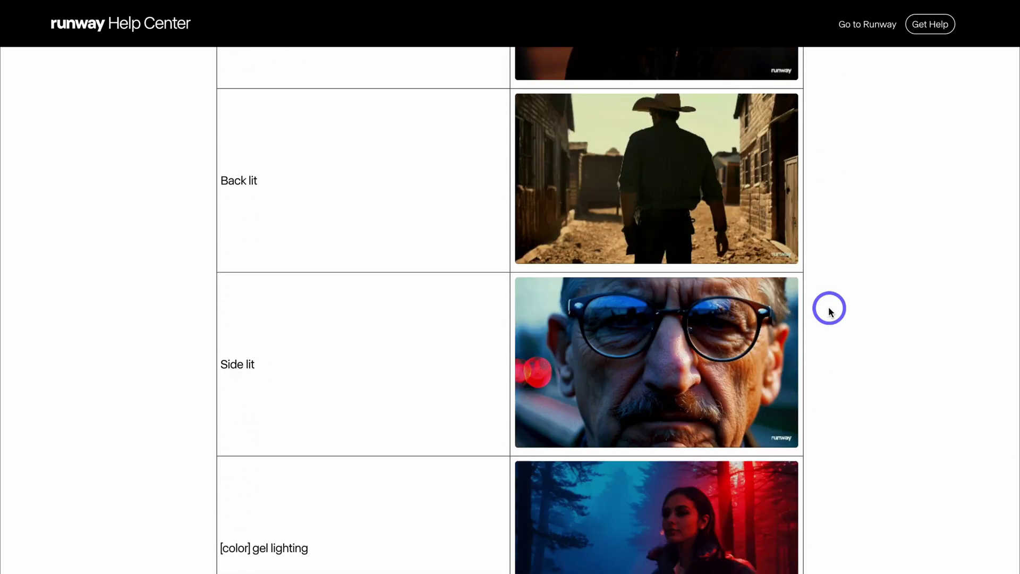
pyautogui.scroll(-4, 828, 311)
pyautogui.scroll(-5, 829, 310)
pyautogui.scroll(-5, 829, 311)
pyautogui.scroll(-3, 829, 311)
pyautogui.scroll(-4, 829, 311)
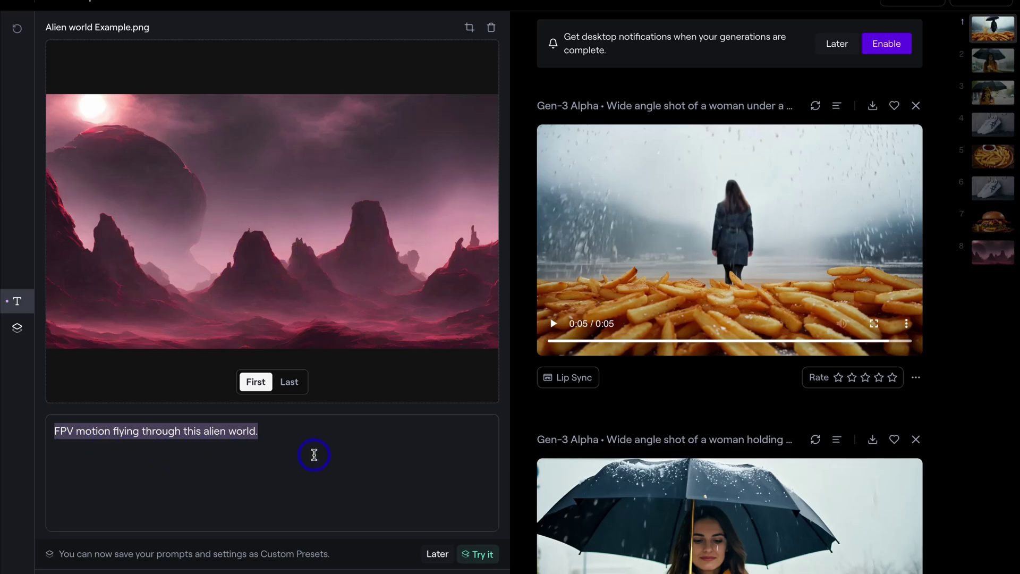
pyautogui.scroll(-15, 650, 440)
pyautogui.scroll(-15, 653, 439)
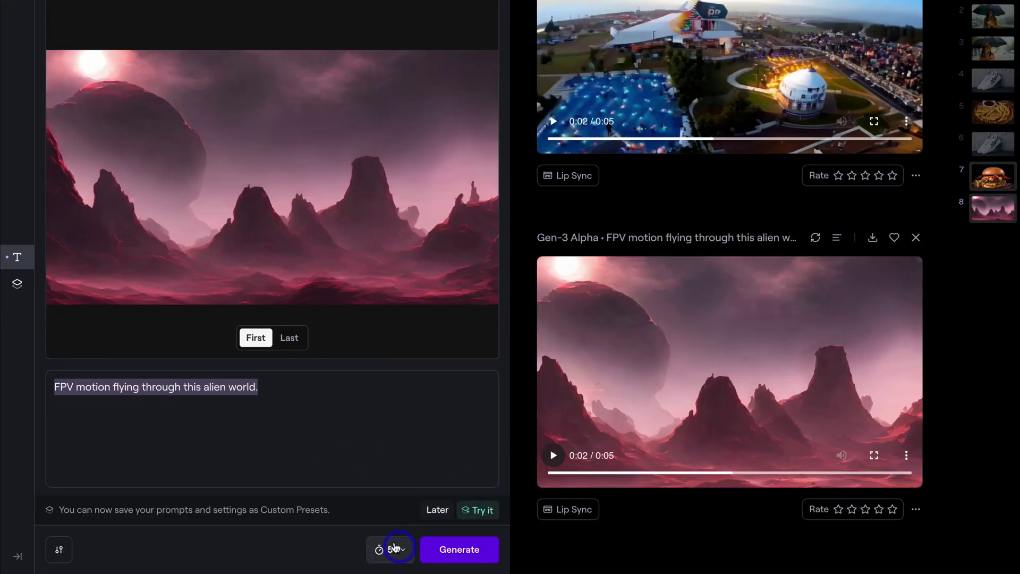
# - Show the clip duration choices of 5 or 10 seconds
pyautogui.click(394, 554)
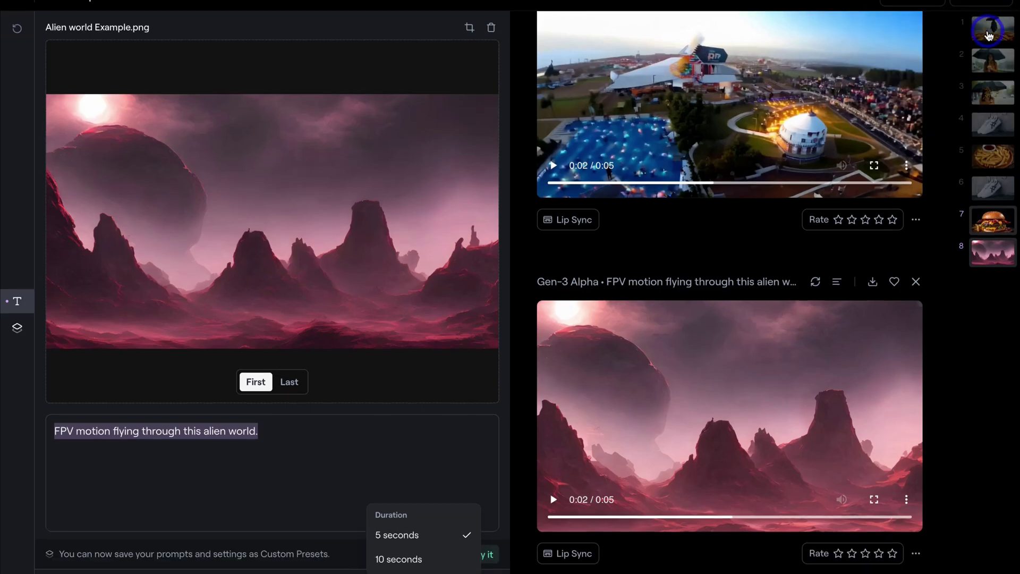
# - Remove the alien-world start image and view a fries-rain clip's full prompt and settings
pyautogui.click(987, 32)
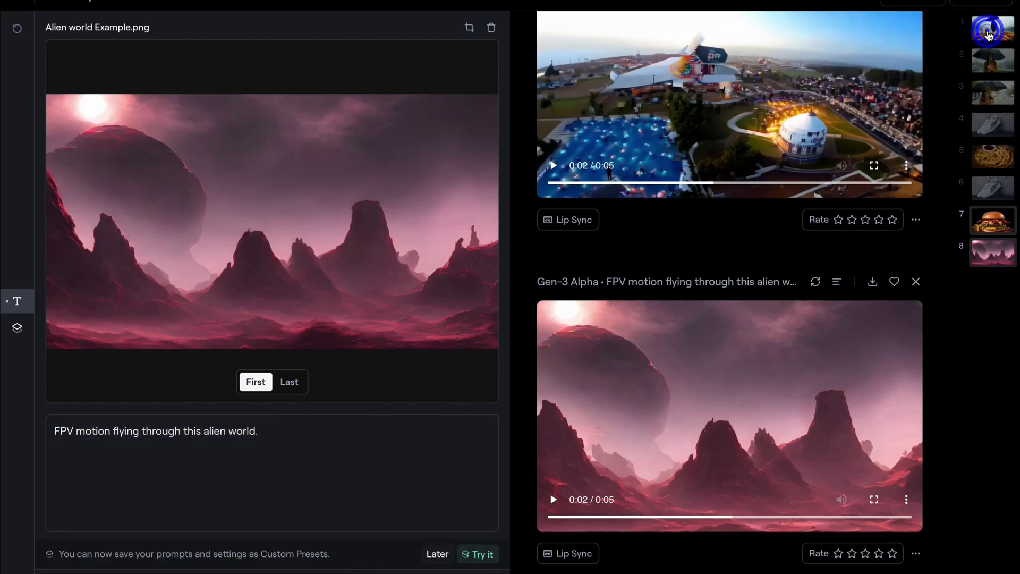
pyautogui.click(987, 32)
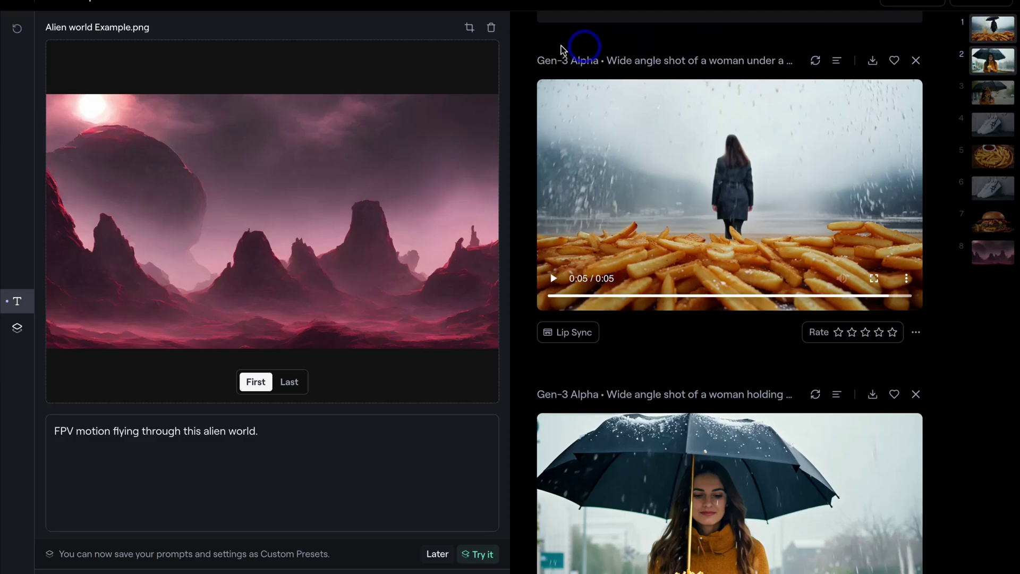
pyautogui.click(491, 30)
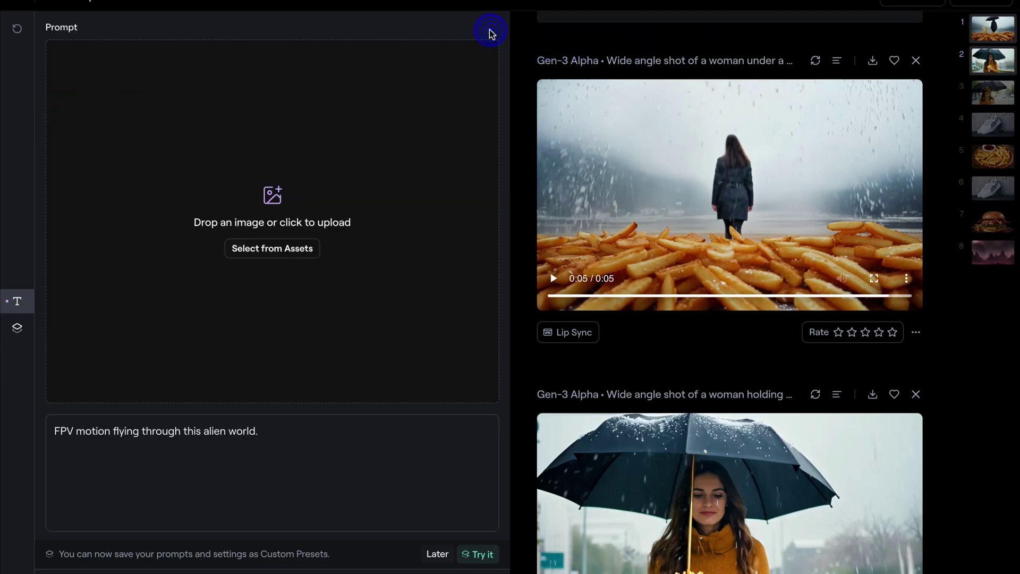
pyautogui.click(836, 61)
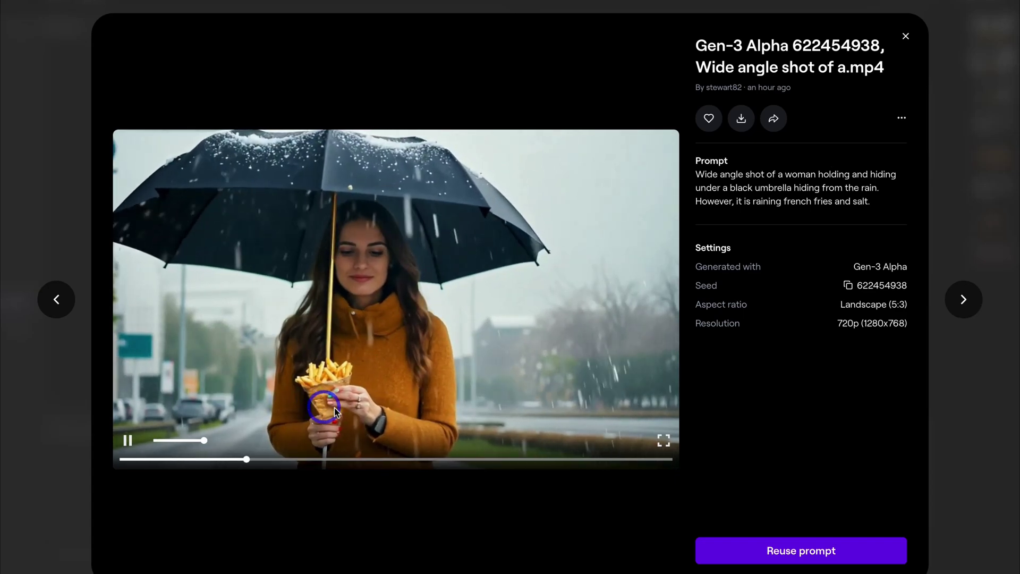
pyautogui.moveTo(396, 299)
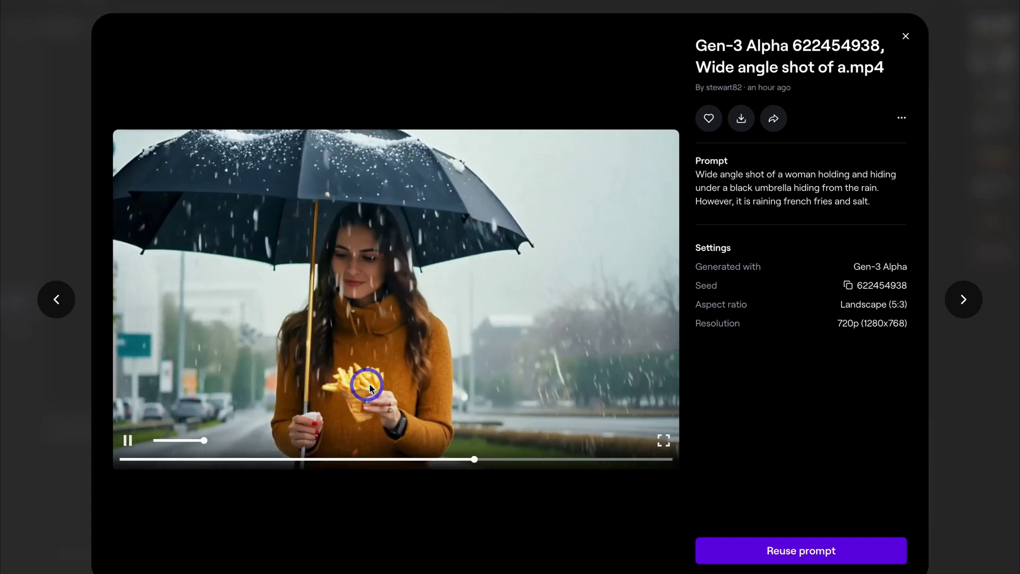
# - Step to the next fries-rain generation's details, then close the details viewer
pyautogui.click(962, 297)
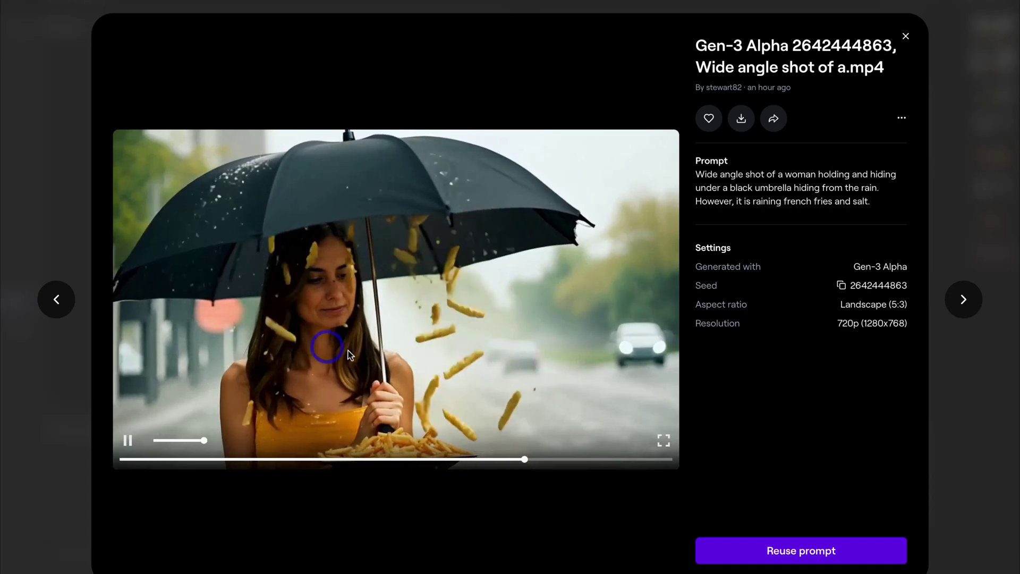
pyautogui.click(906, 36)
pyautogui.click(995, 86)
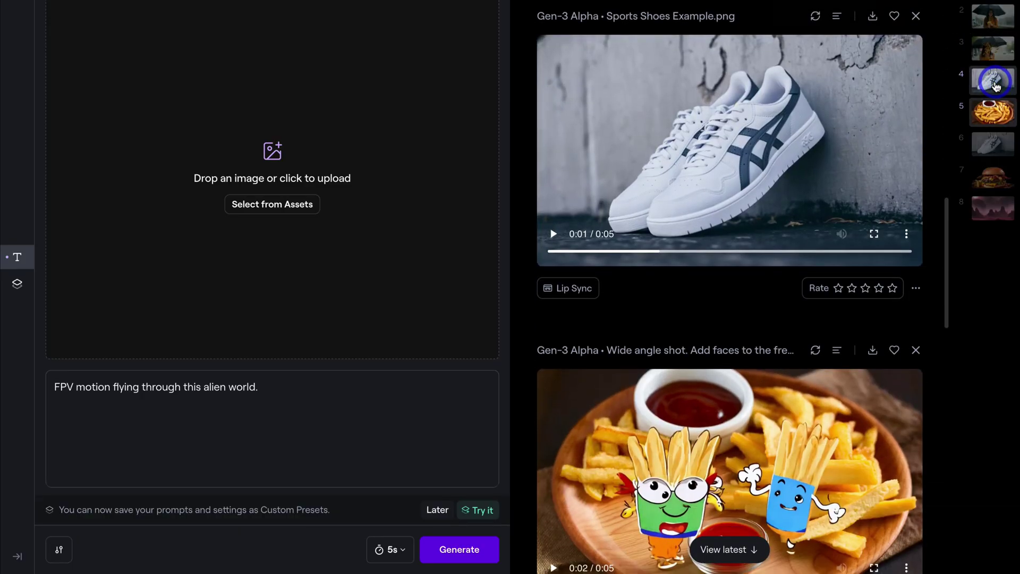
pyautogui.click(836, 16)
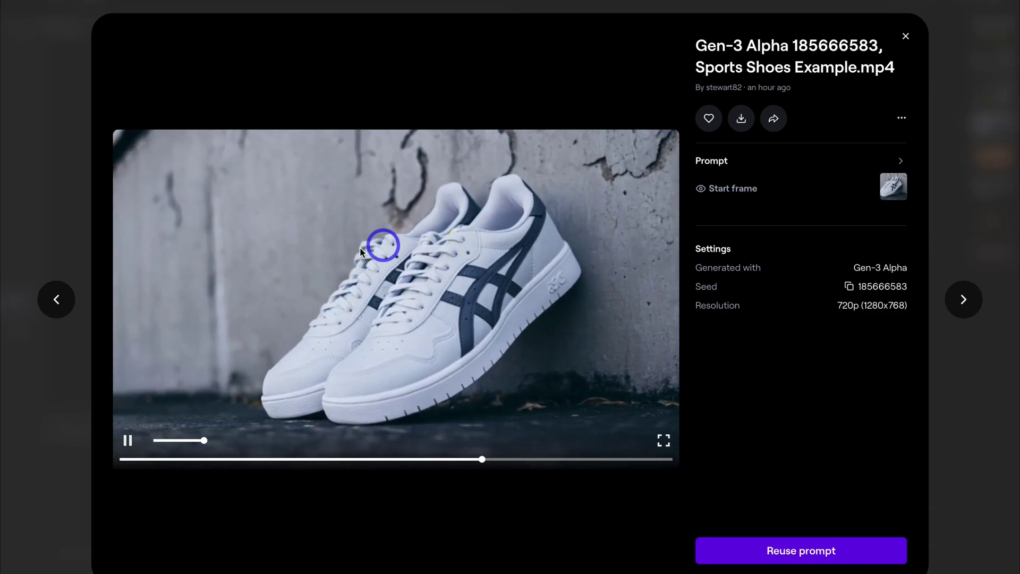
pyautogui.click(963, 303)
pyautogui.click(963, 303)
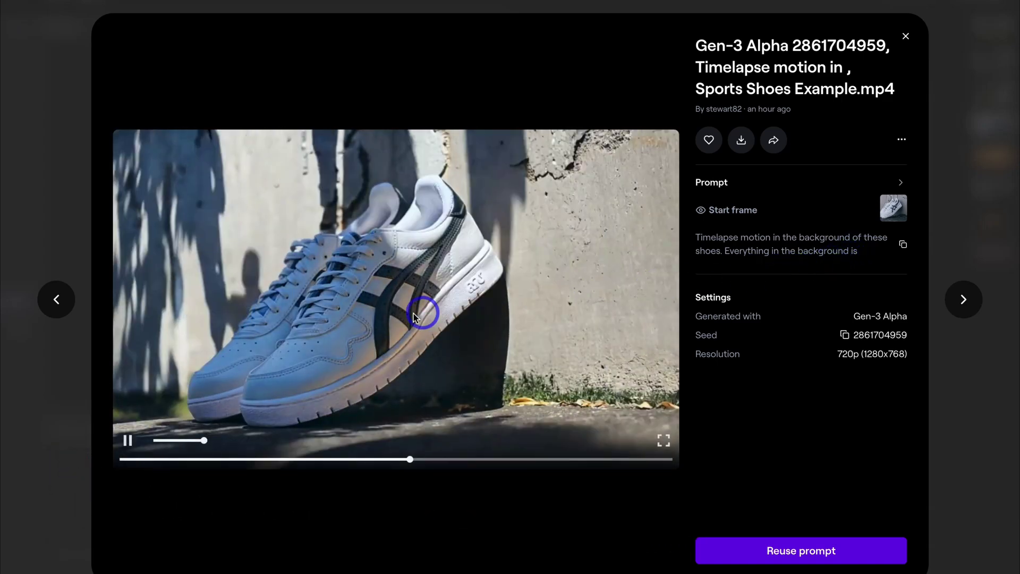
pyautogui.moveTo(396, 299)
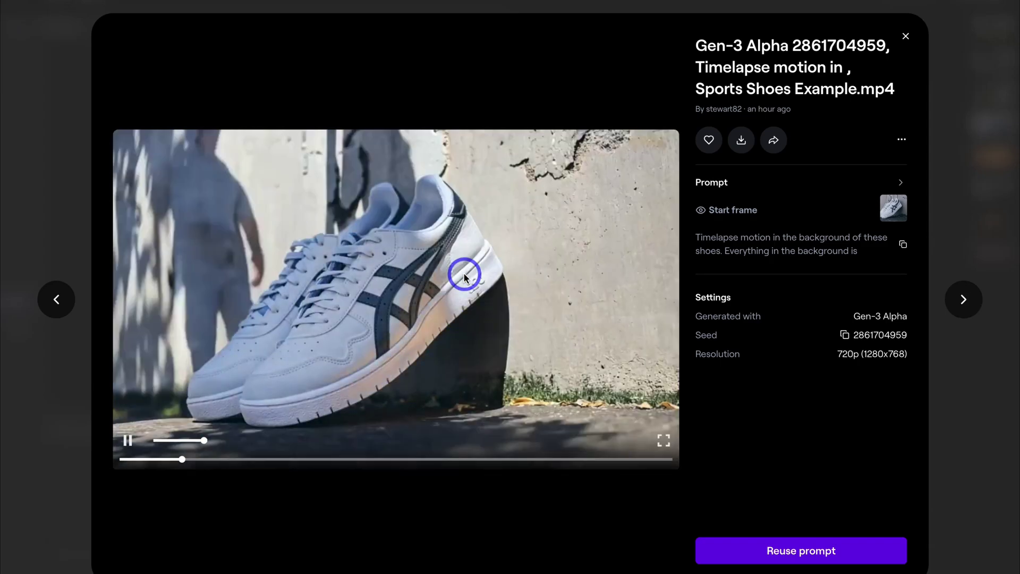
pyautogui.click(906, 38)
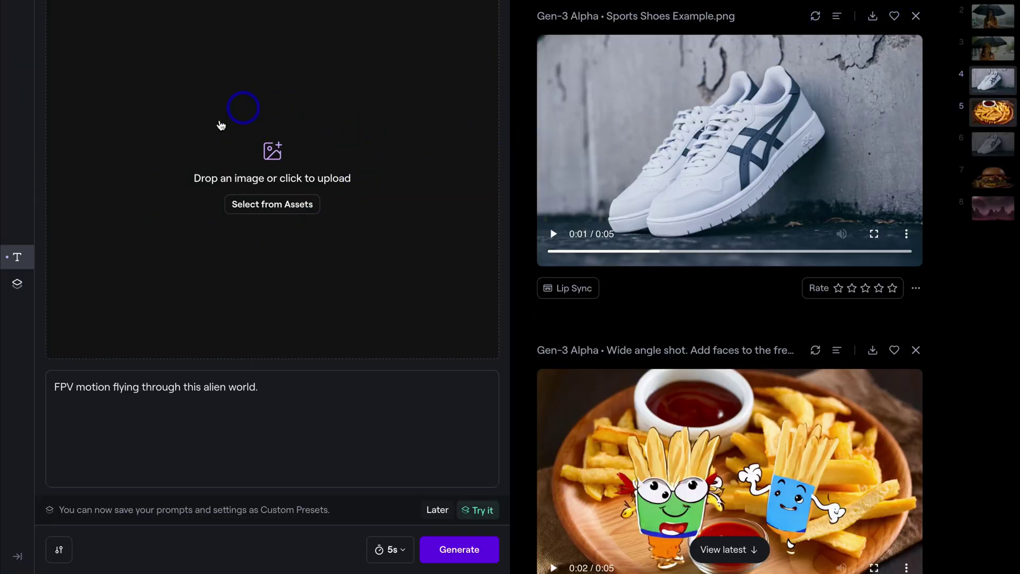
# - Upload Burger Example.png as the start frame image
pyautogui.click(291, 179)
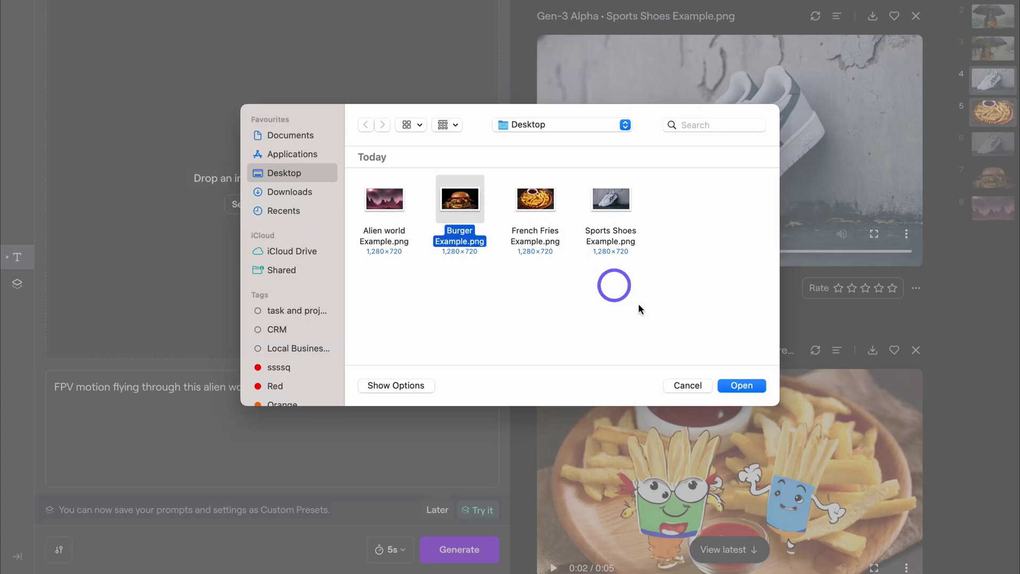
pyautogui.click(739, 384)
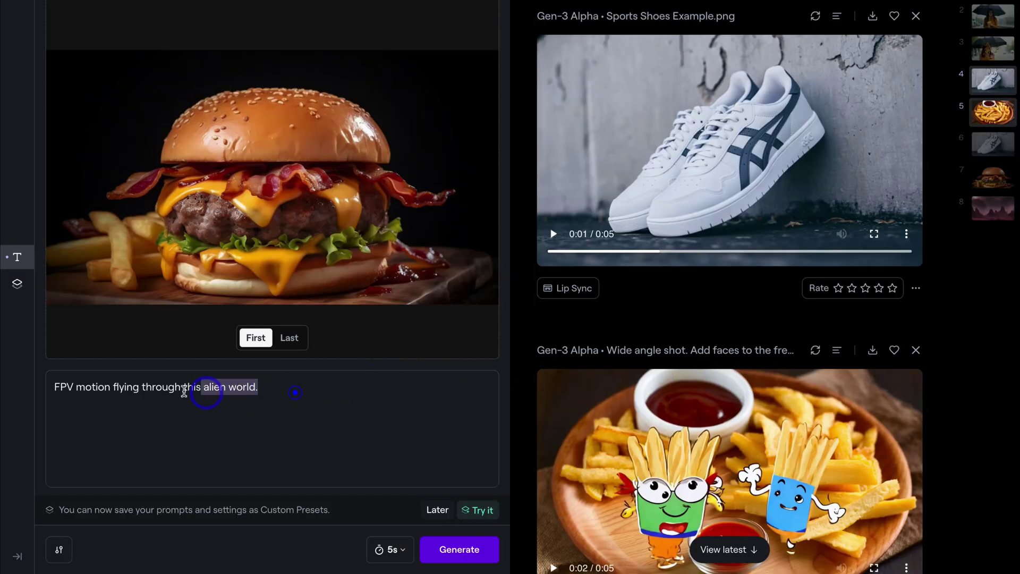